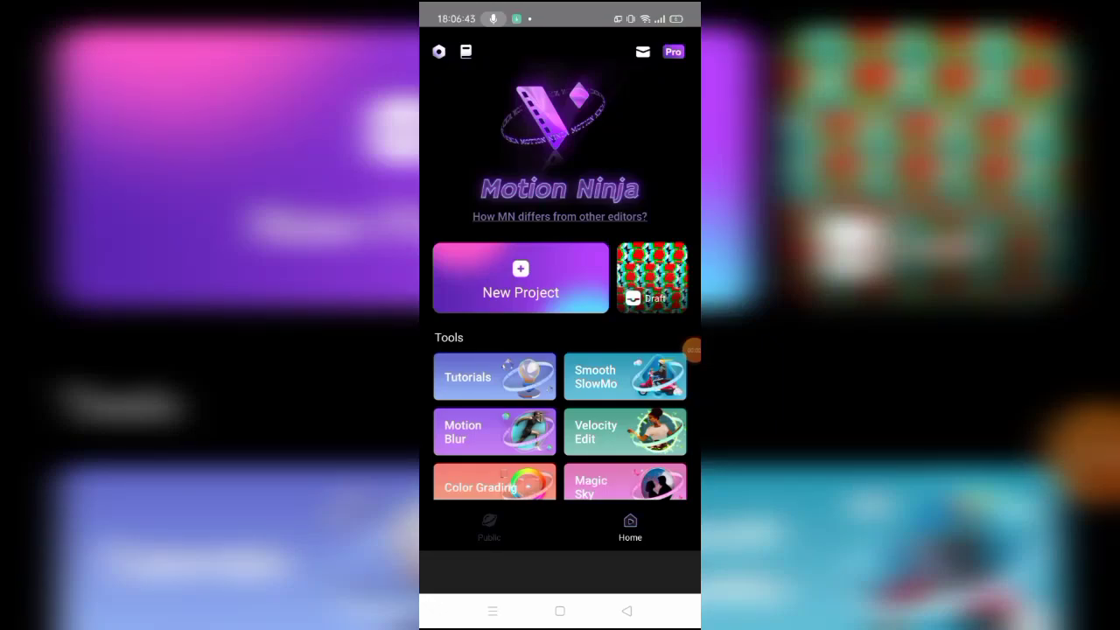
# Step: Start a new untitled project from the Motion Ninja home screen
pyautogui.click(521, 278)
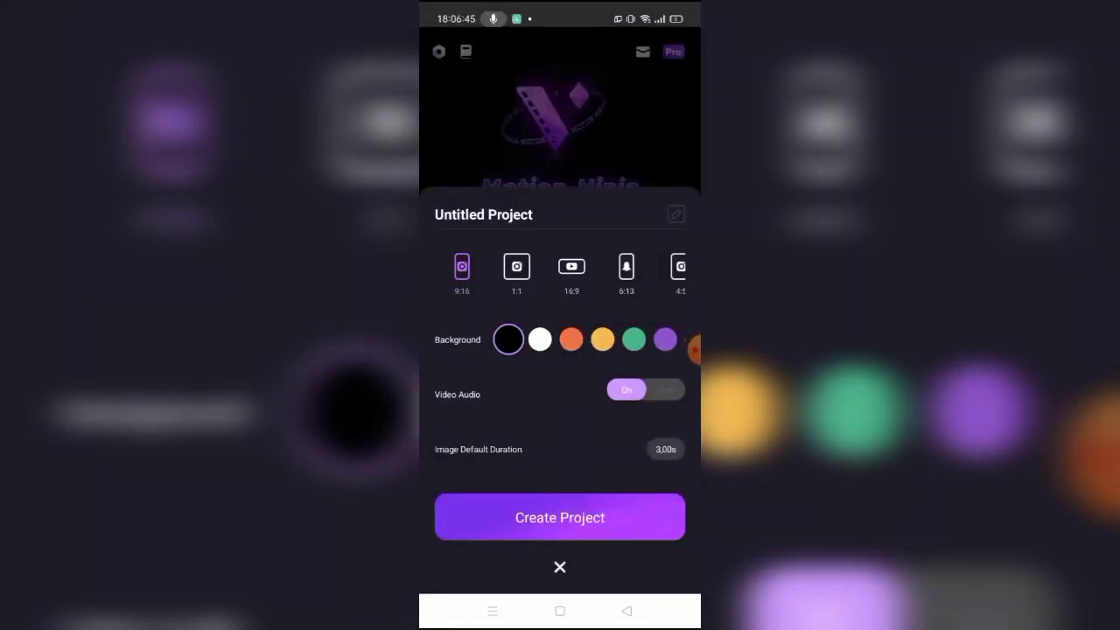
pyautogui.hscroll(5, 560, 271)
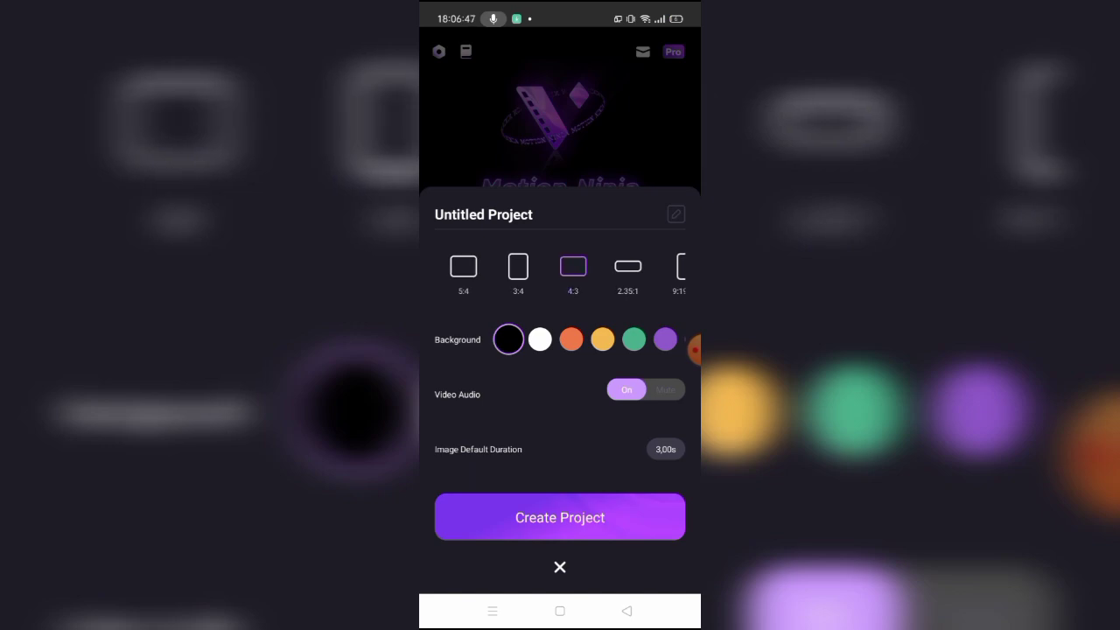